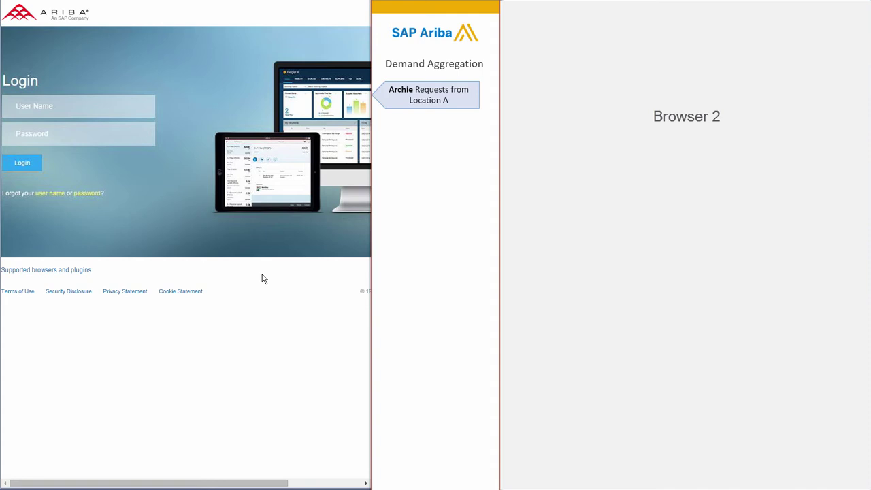
Step: Sign in to SAP Ariba with the requester's user name and password
click(101, 113)
text(admin)
key(Tab)
text(1234)
click(31, 163)
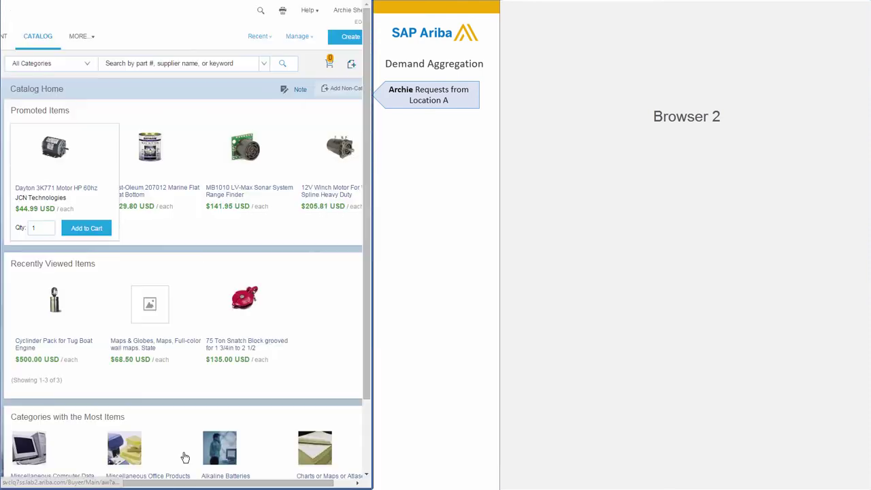
Step: Search the catalog for 'cylinder' and add 2 Cylinder Packs for Tug Boat Engine to the cart
click(124, 63)
text(cylinder)
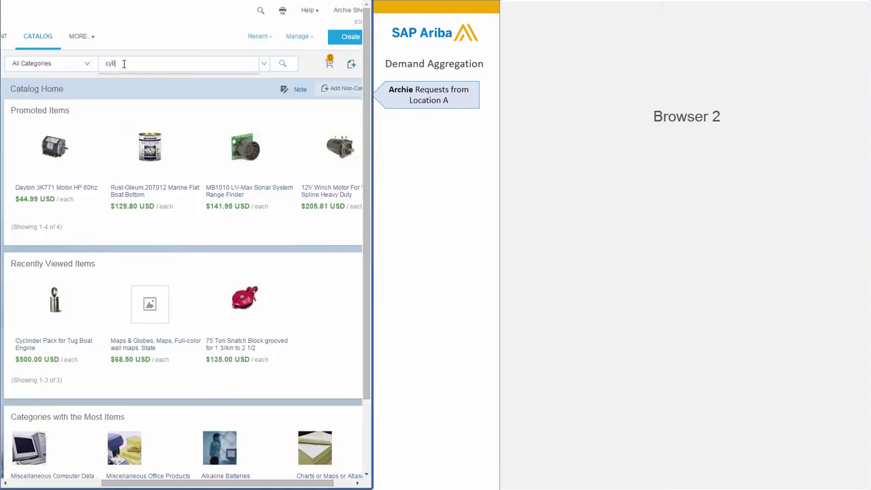
click(131, 96)
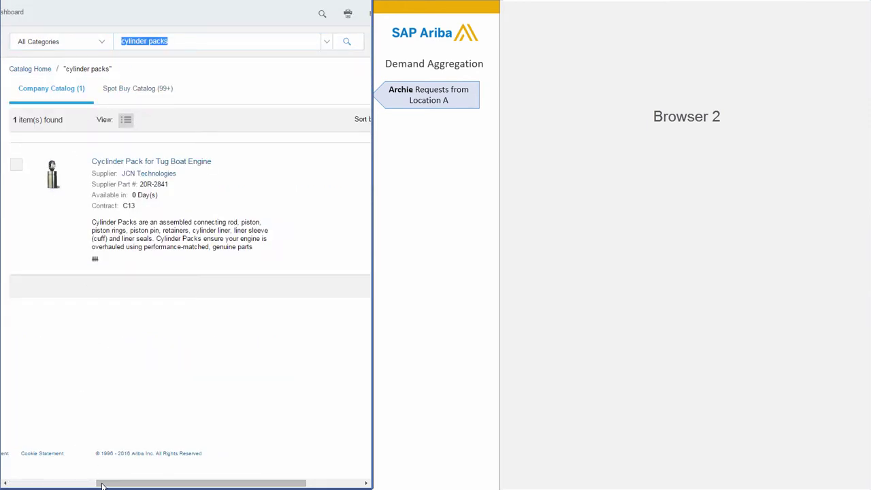
drag(126, 482, 182, 481)
click(310, 187)
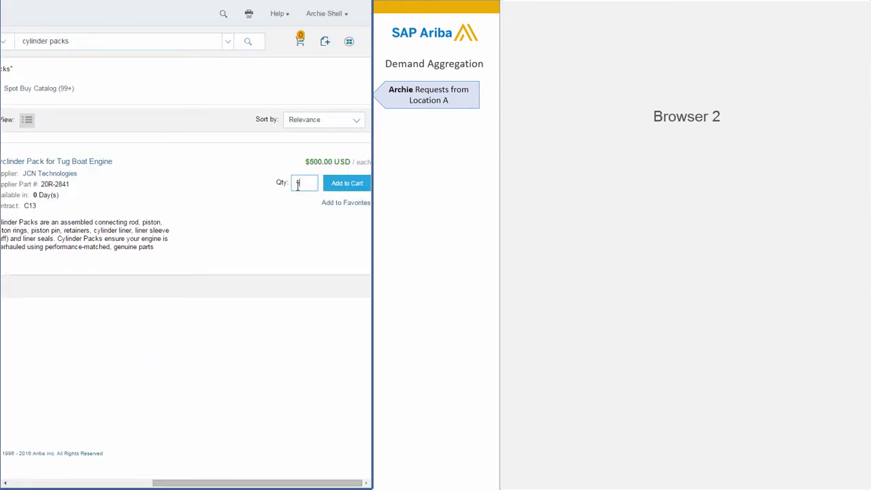
key(BackSpace)
text(2)
click(337, 186)
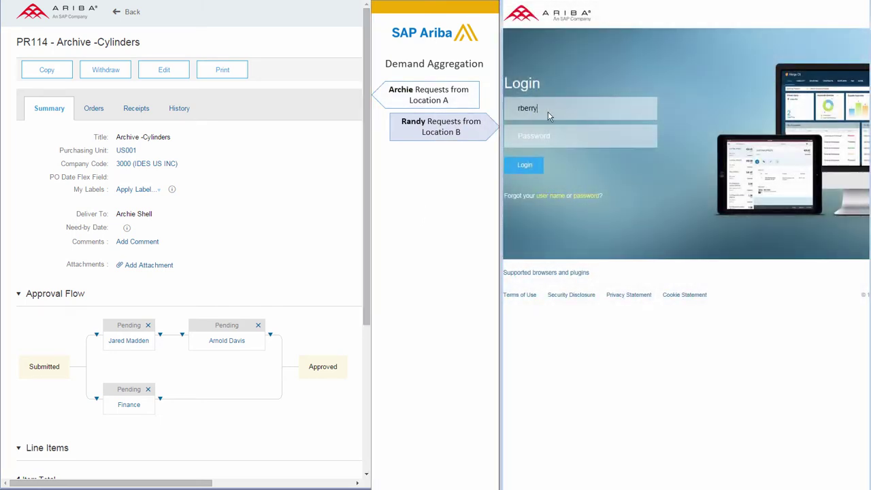
Step: In the second browser, sign in, search 'cylin', and add 2 cylinder packs to the cart
click(526, 158)
text(cylin)
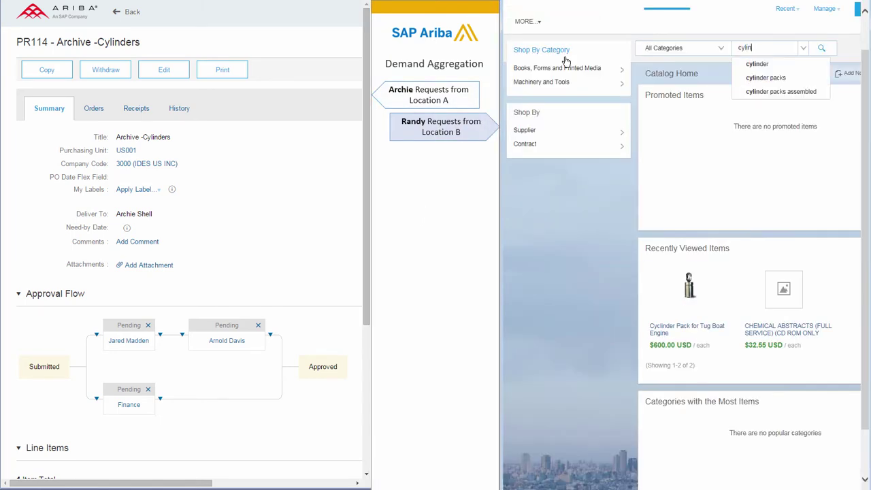
click(765, 78)
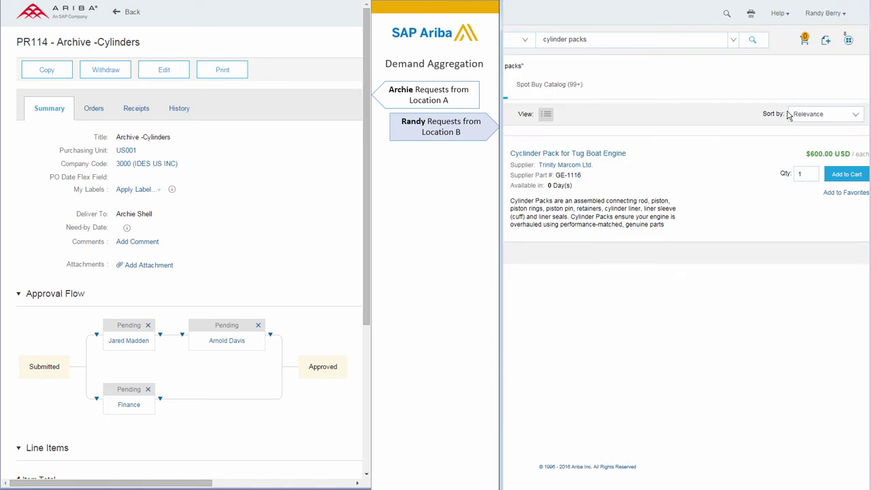
double_click(807, 174)
text(2)
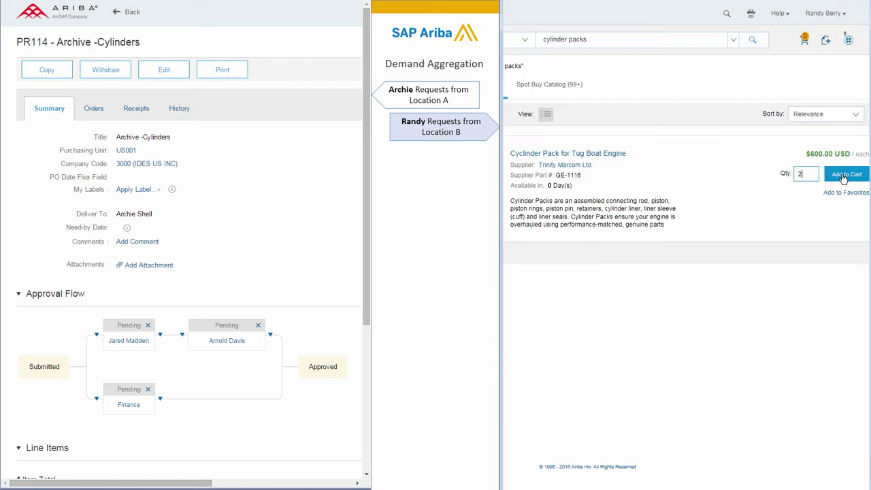
click(843, 175)
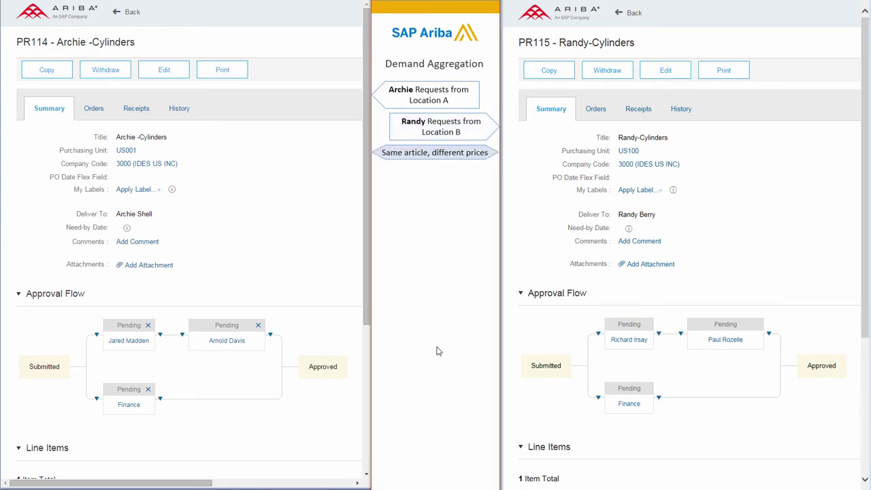
drag(659, 284, 366, 384)
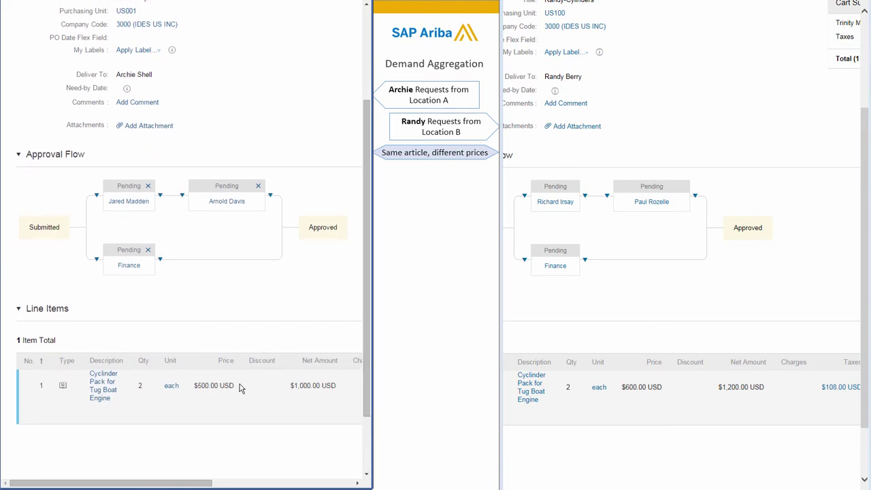
drag(239, 388, 193, 386)
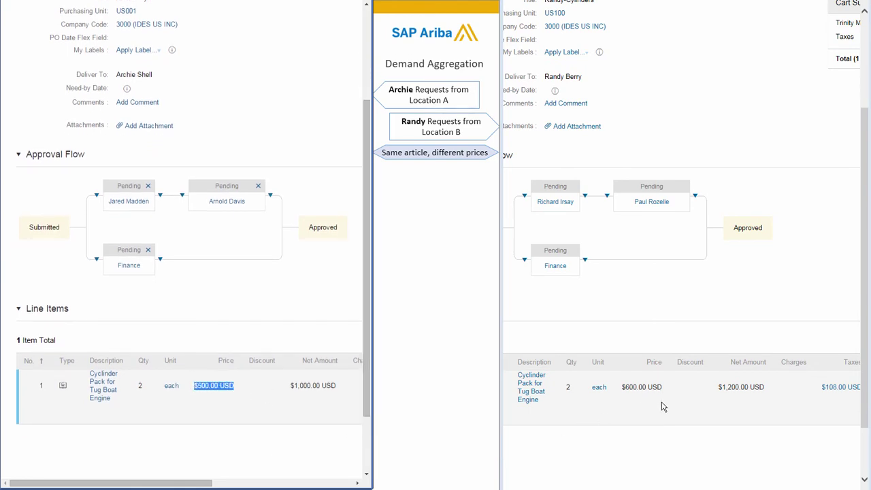
drag(667, 390, 622, 389)
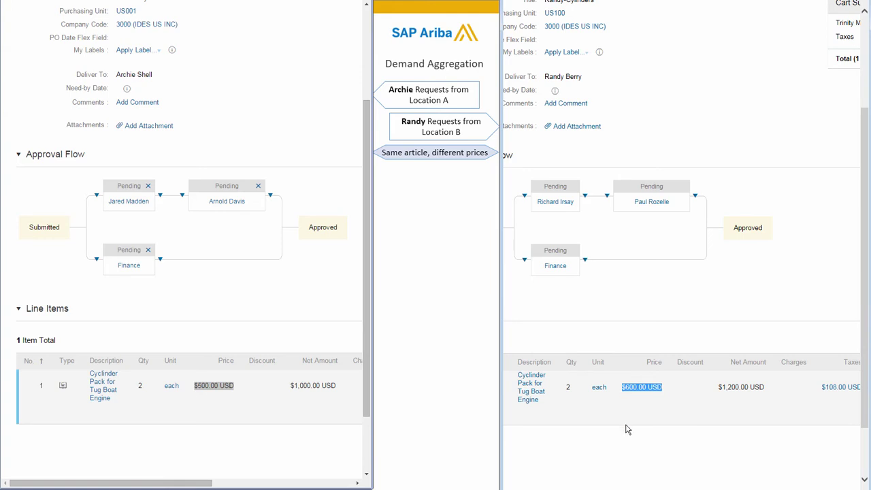
click(443, 353)
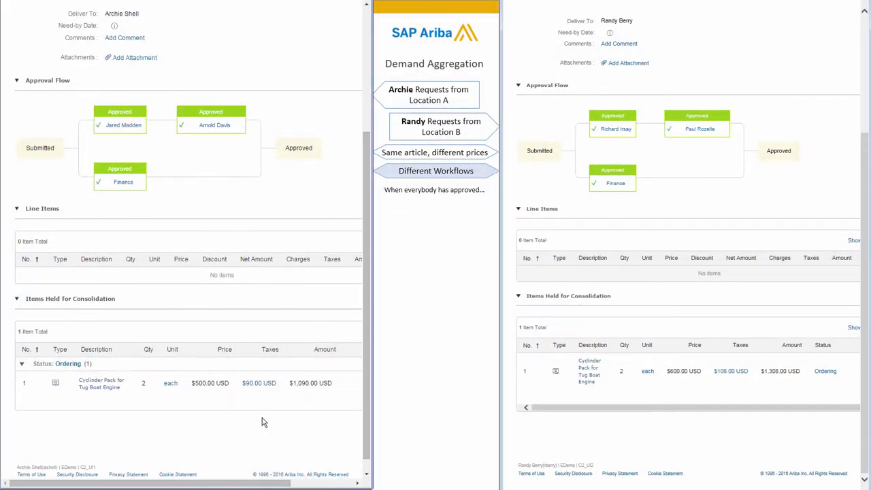
Step: Highlight both requisitions' Items Held for Consolidation sections, then open PR115's aggregation details
drag(28, 303, 108, 305)
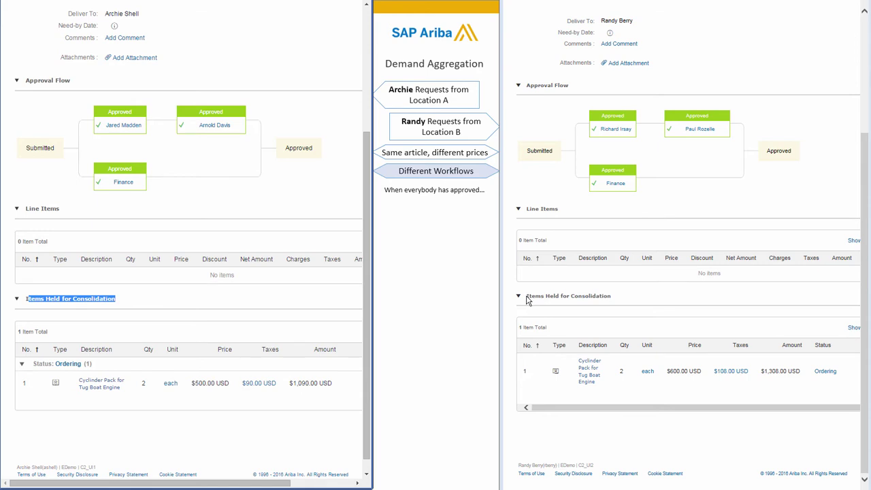
drag(528, 300, 608, 311)
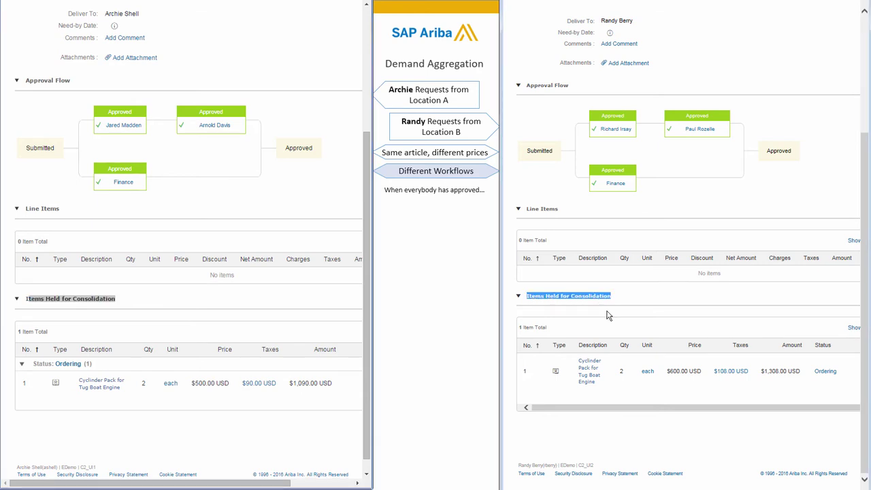
click(824, 372)
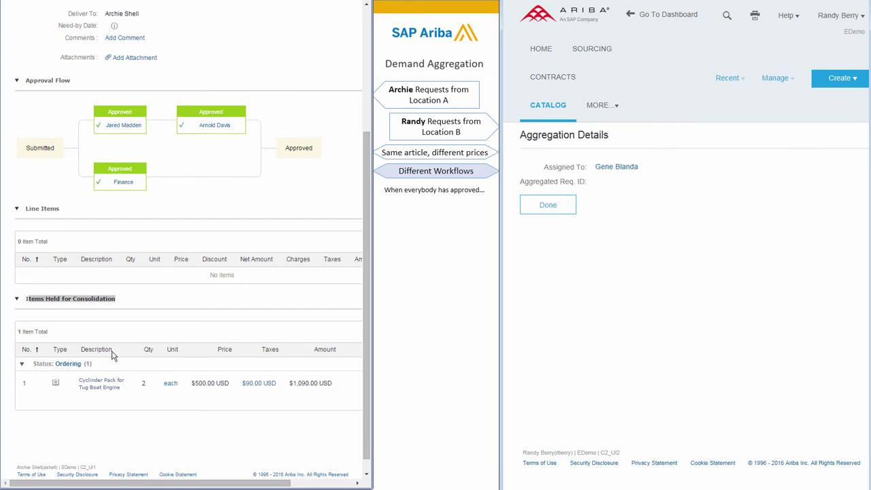
Step: Open PR114's held-item aggregation details, then briefly check the user account options
click(65, 364)
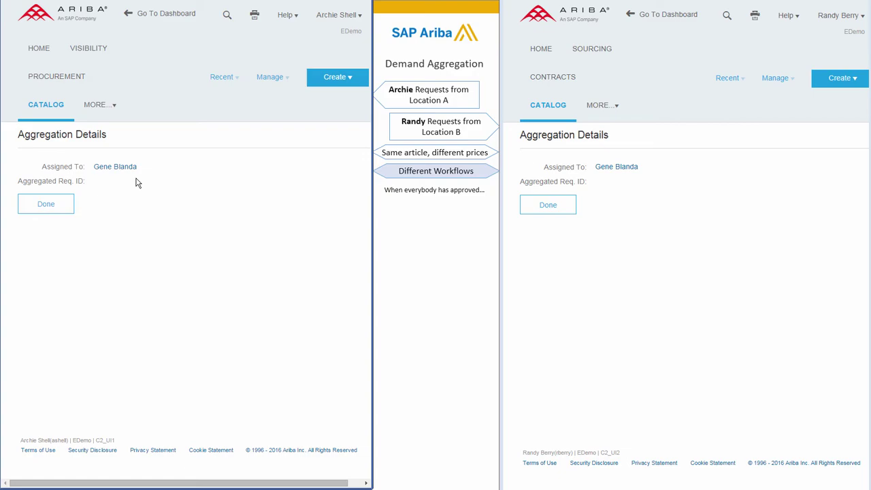
click(331, 15)
click(317, 31)
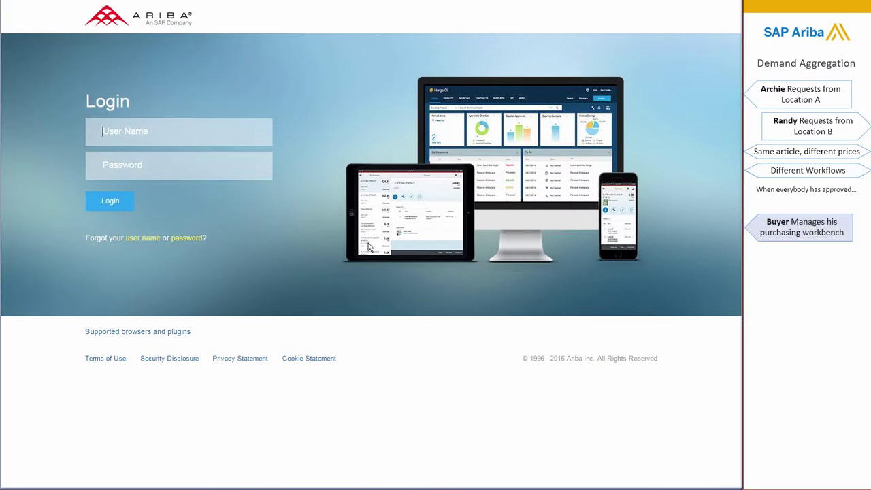
Step: Log in as the buyer and go to Manage > Purchasing Workbench
text(gbl)
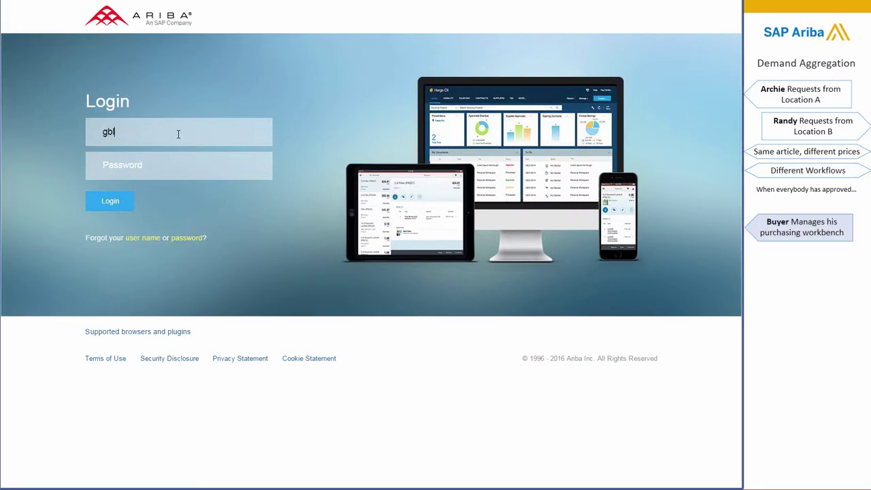
text(*****)
click(113, 207)
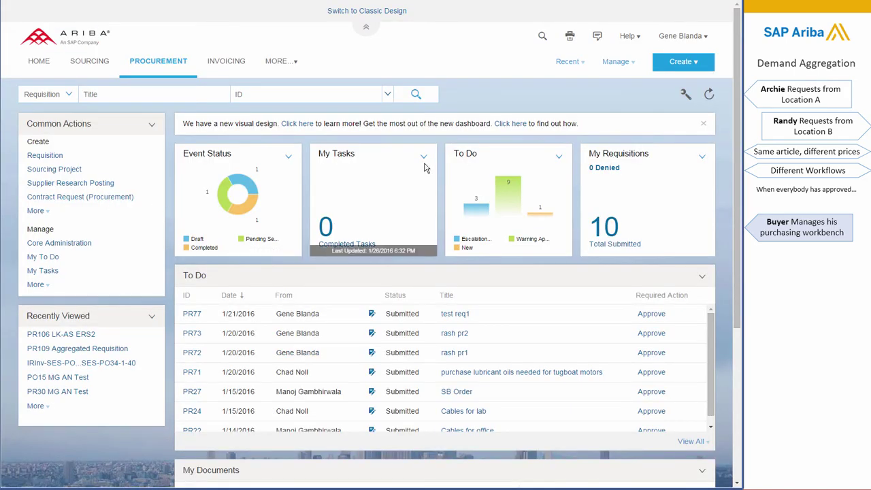
click(614, 64)
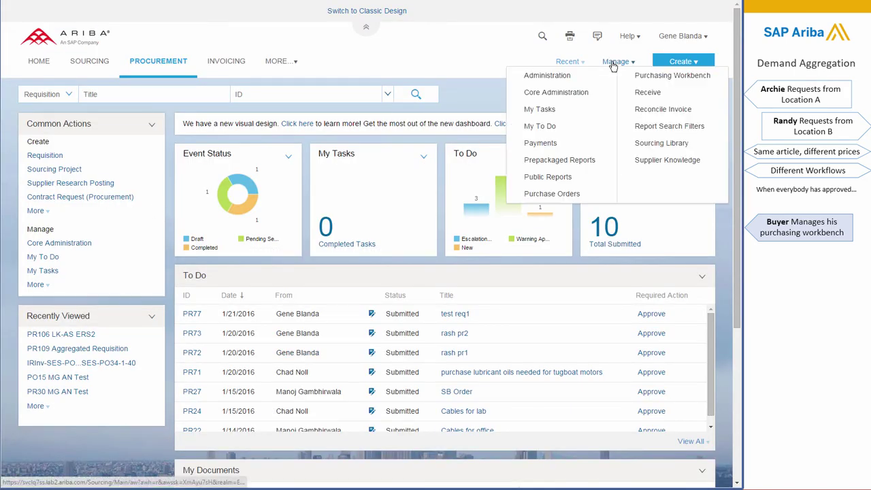
click(675, 76)
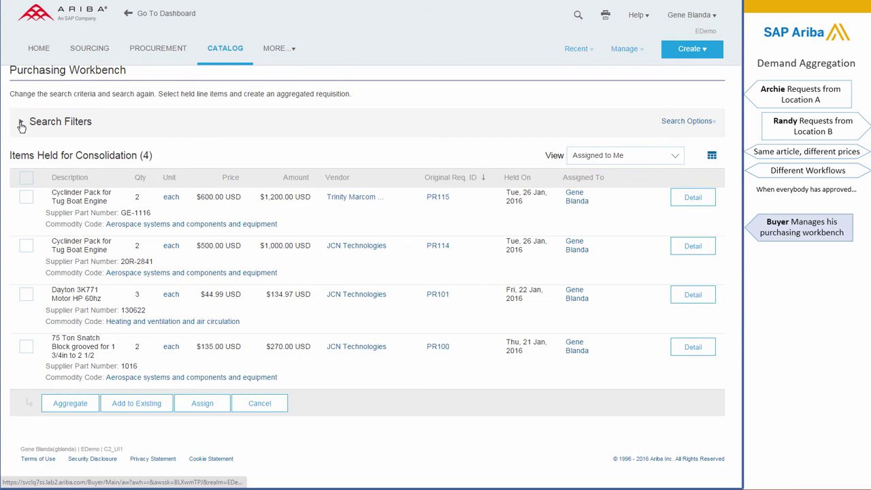
Step: Review search filters and View options, keep Assigned to Me, and tick the PR115 and PR114 cylinder packs
click(21, 125)
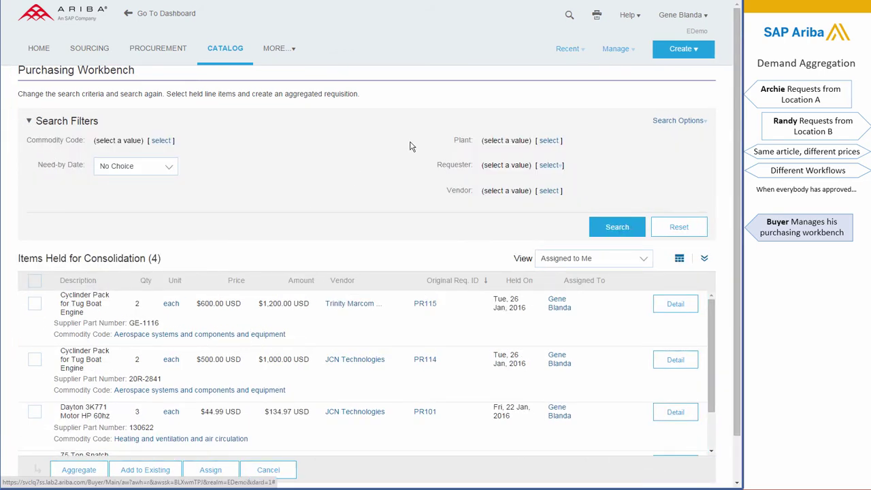
click(28, 121)
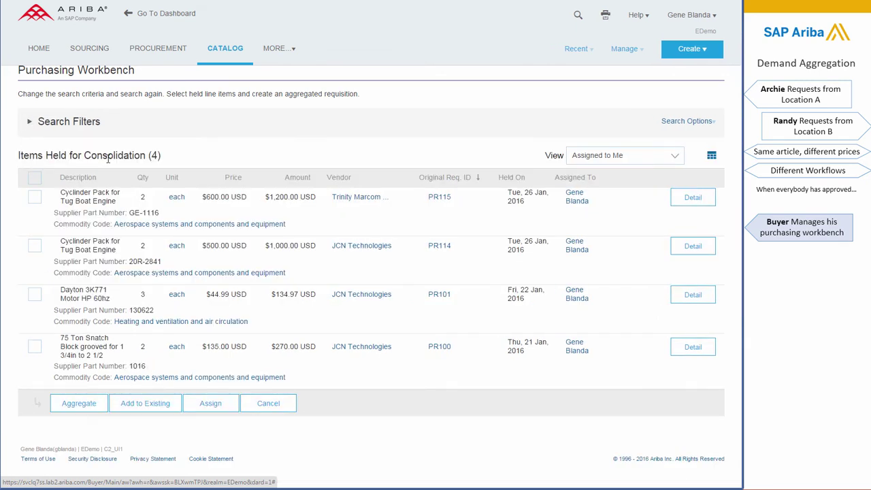
click(678, 161)
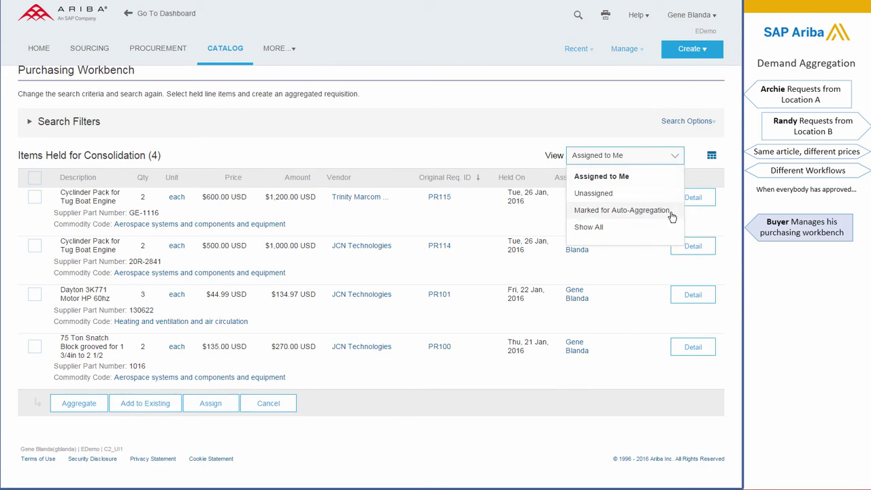
click(469, 157)
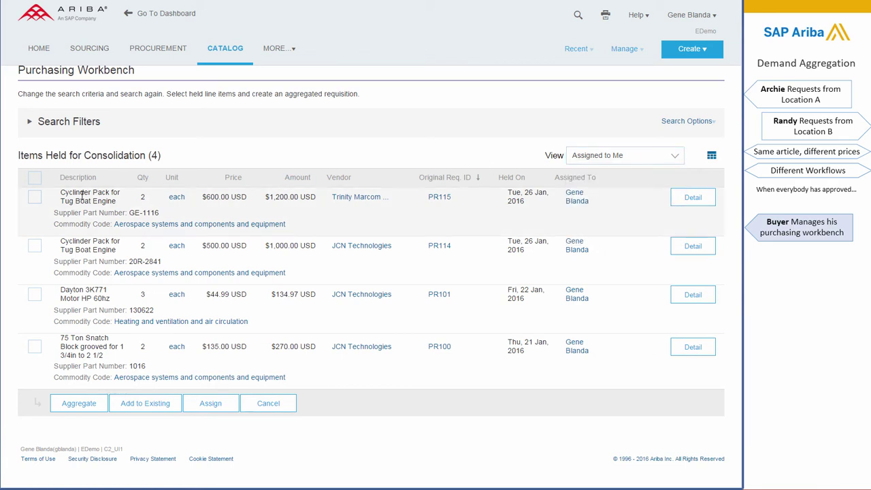
click(34, 196)
click(34, 246)
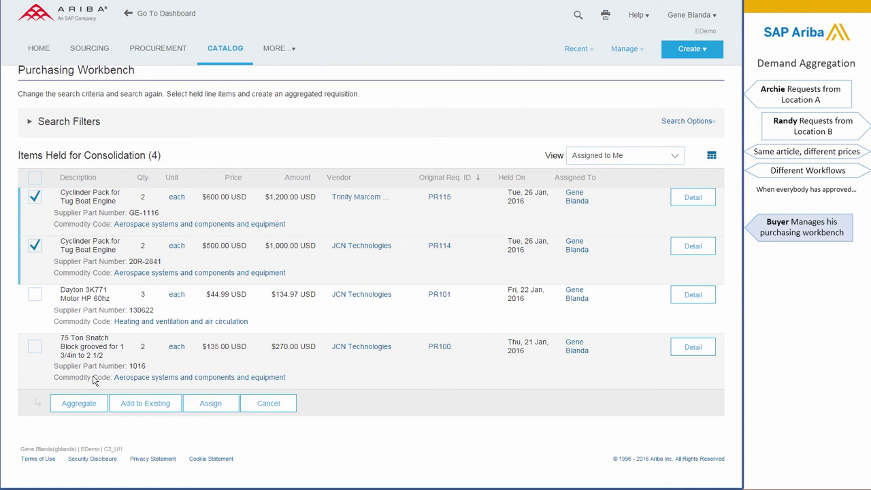
Step: Aggregate both items into PR117, then select line 1, the $600 cylinder pack, for substitution
click(78, 404)
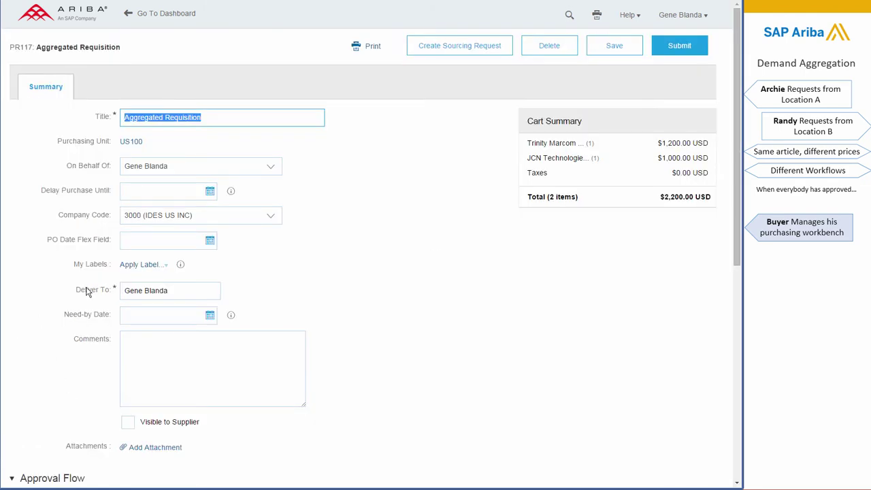
drag(740, 114, 749, 290)
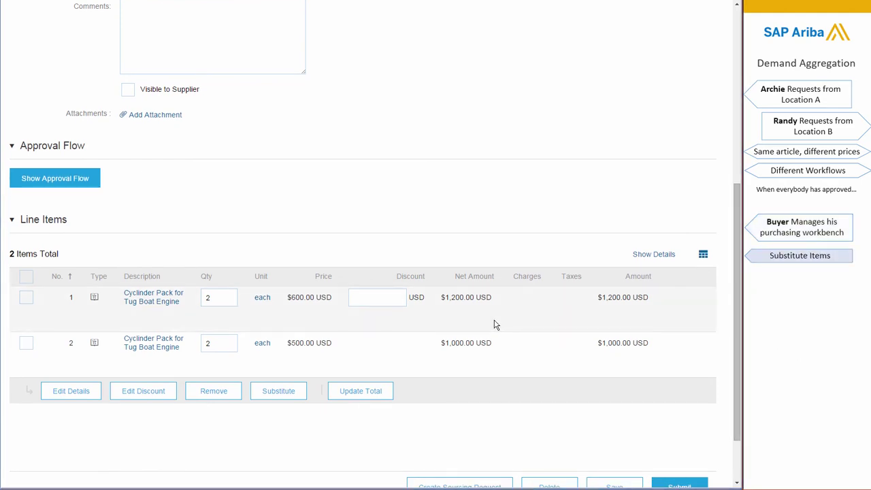
click(26, 298)
click(278, 392)
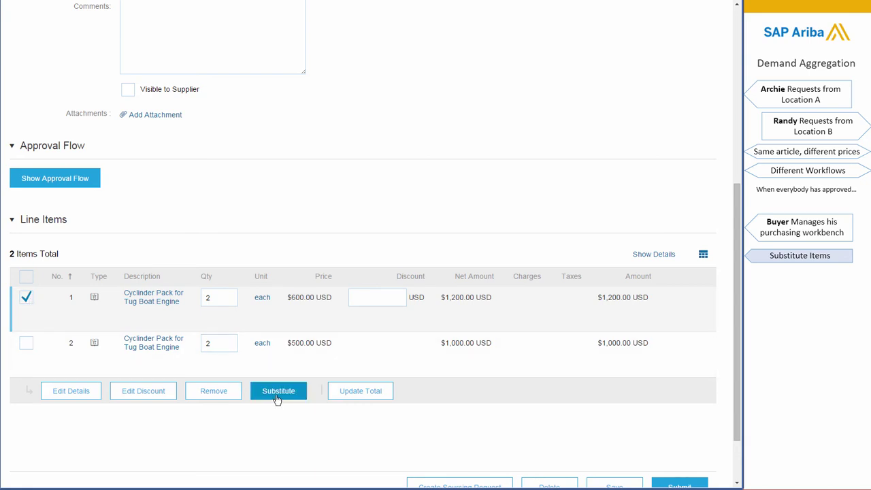
Step: Search the catalog for 'cyl' and select the $500 JCN Technologies cylinder pack as the substitute
click(322, 43)
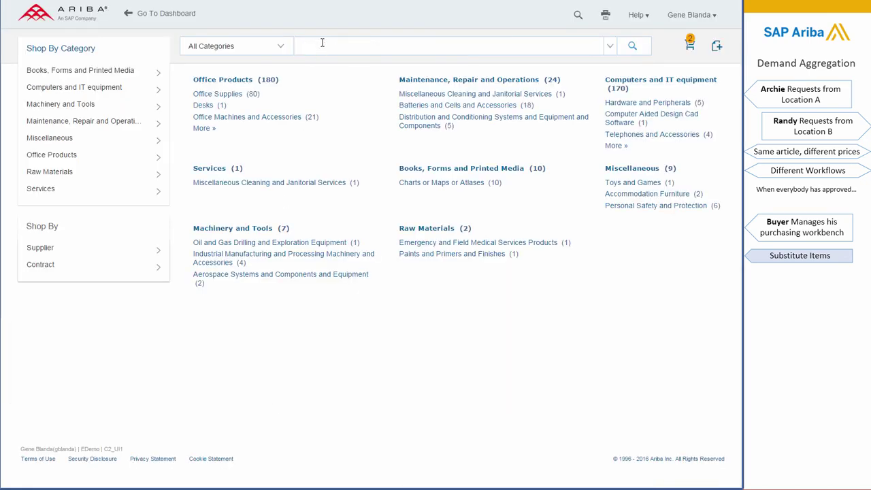
text(cyl)
click(330, 82)
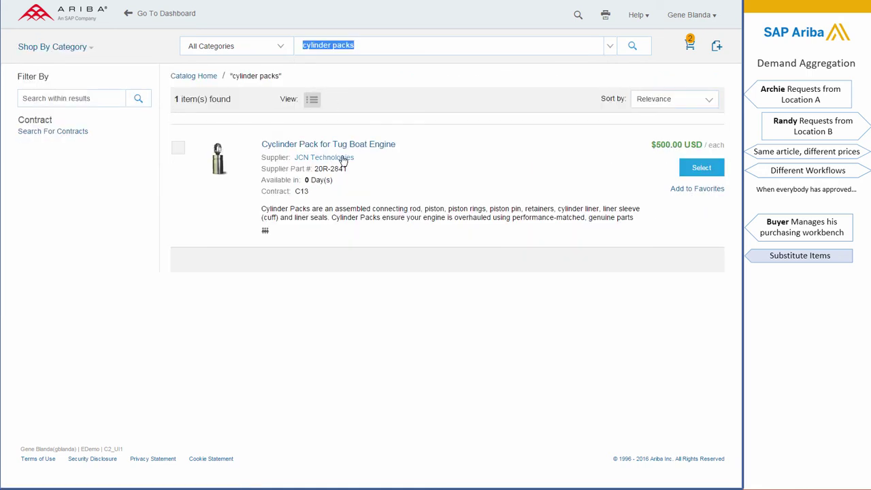
click(697, 168)
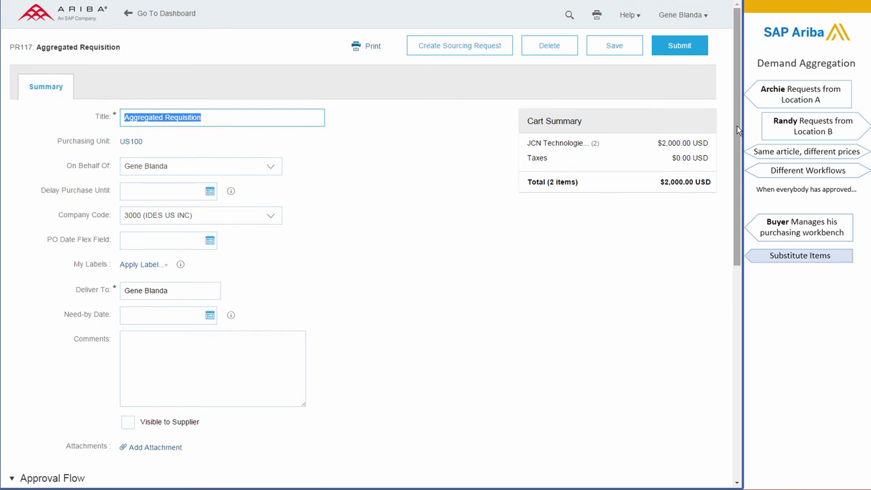
Step: Check both PR117 line items at $500.00 USD and submit the aggregated requisition
scroll(733, 159, down, 1)
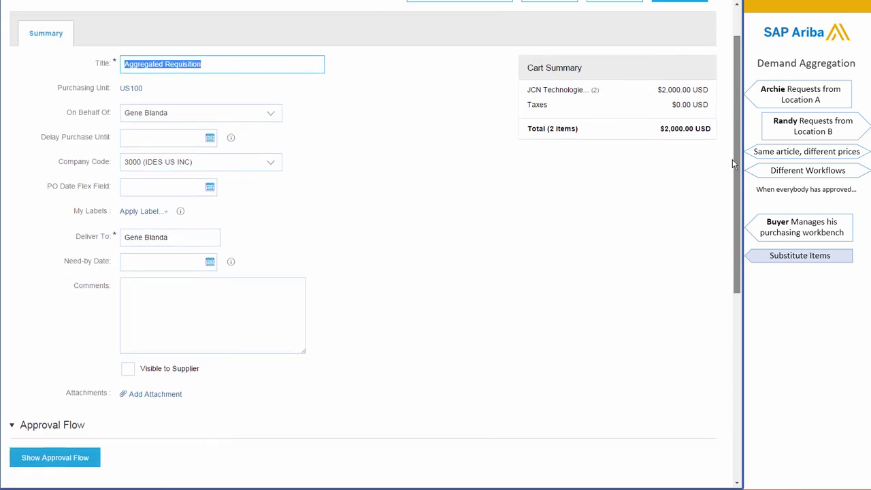
drag(733, 160, 733, 323)
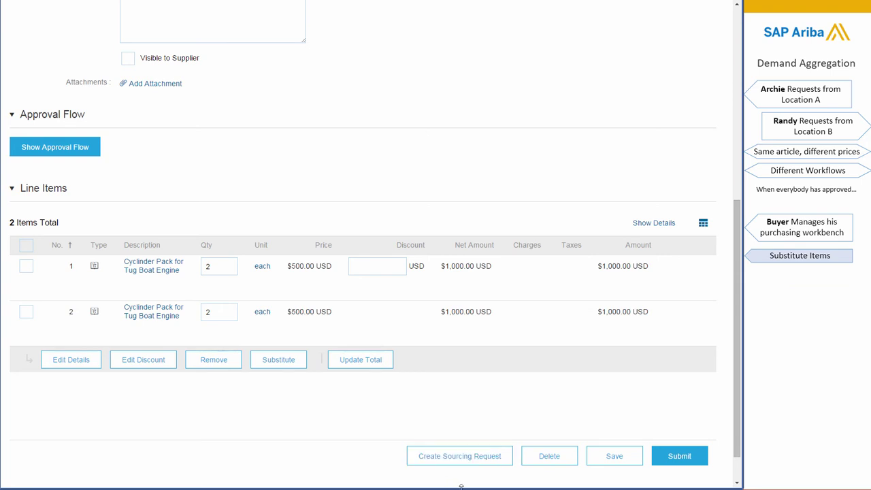
click(678, 458)
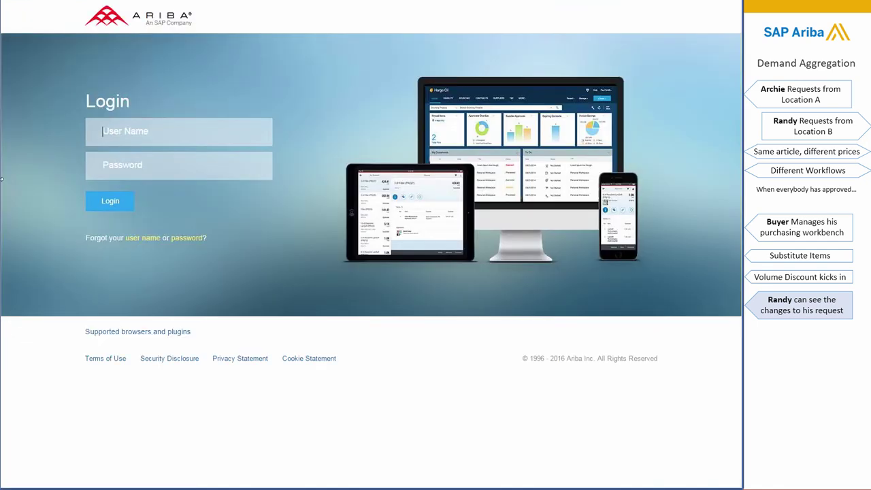
Step: Log in as the second requester, open PR115 and scroll to Items Held for Consolidation
text(rb)
text(•••••)
click(102, 206)
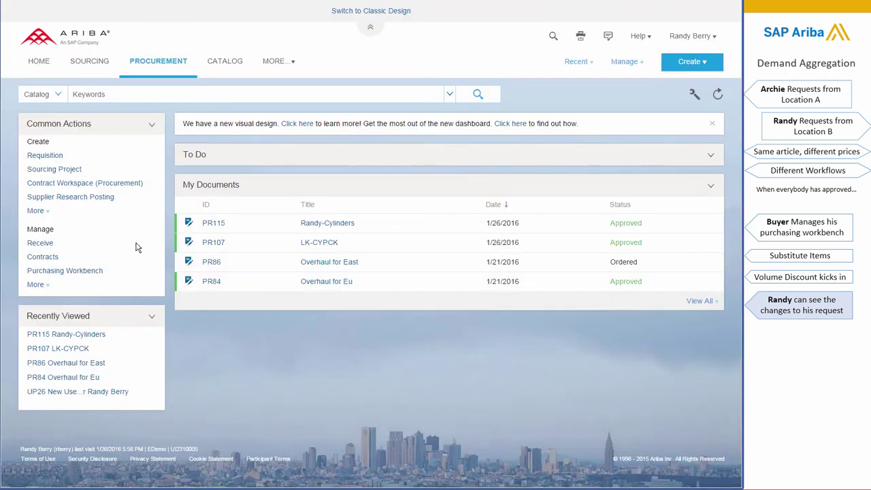
click(310, 224)
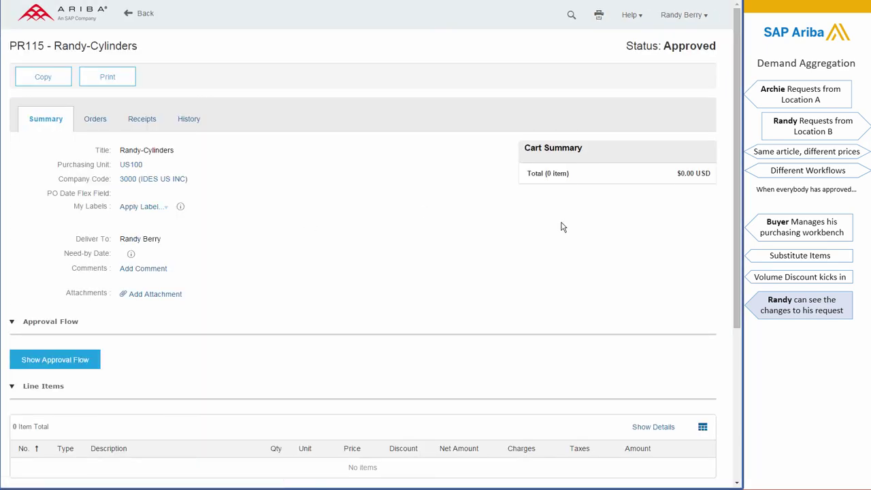
scroll(563, 227, down, 3)
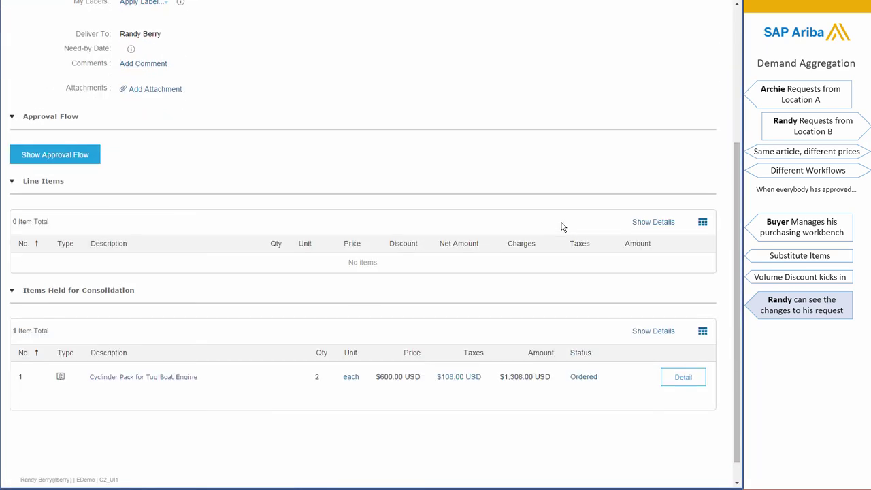
Step: Compare PR115's $600.00 Trinity Marcom price with PR117's $400.00 JCN Technologies price, then go home
click(584, 379)
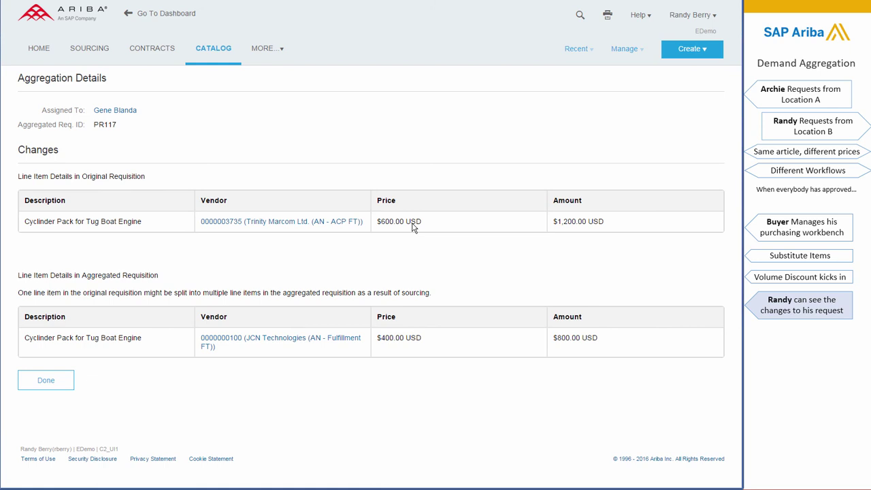
drag(422, 222, 377, 222)
drag(422, 338, 378, 339)
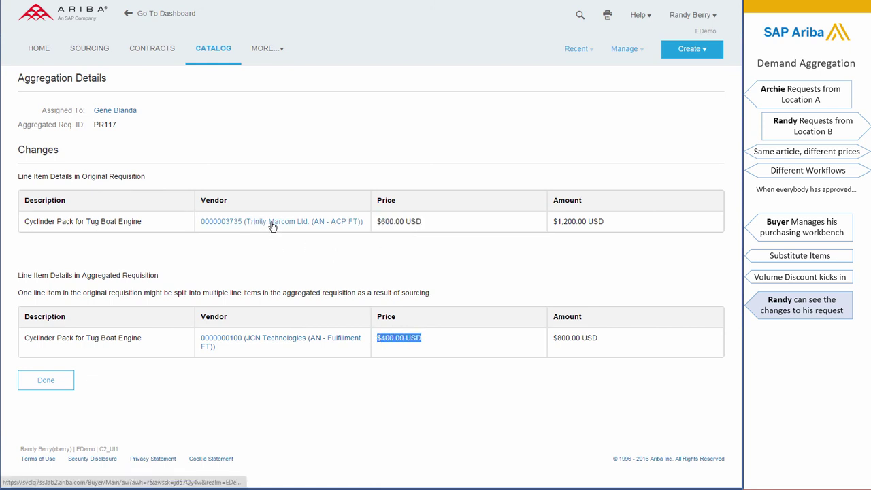
click(331, 407)
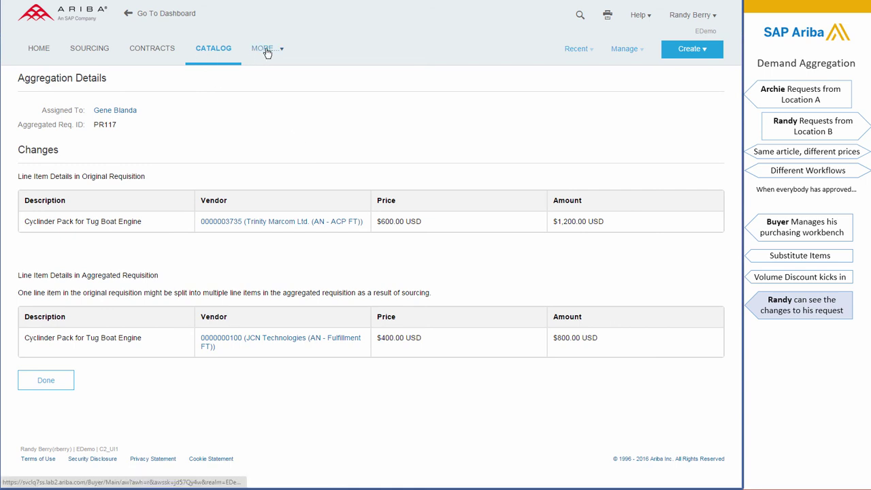
click(49, 51)
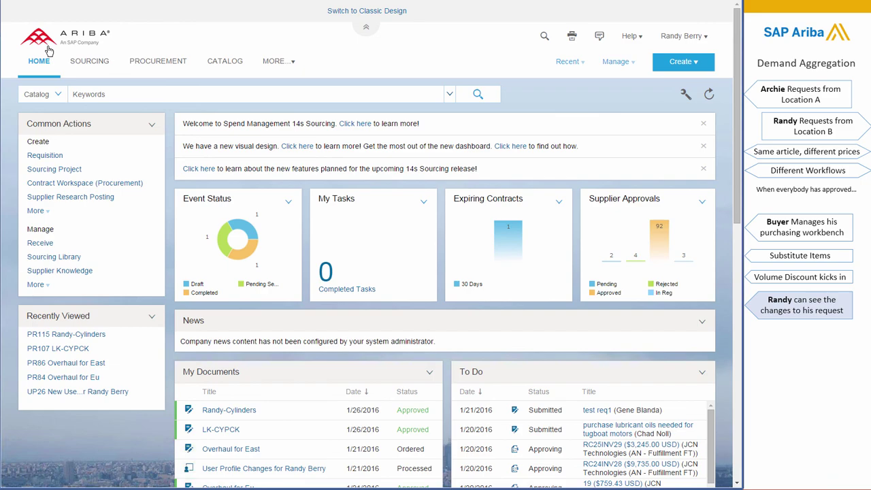